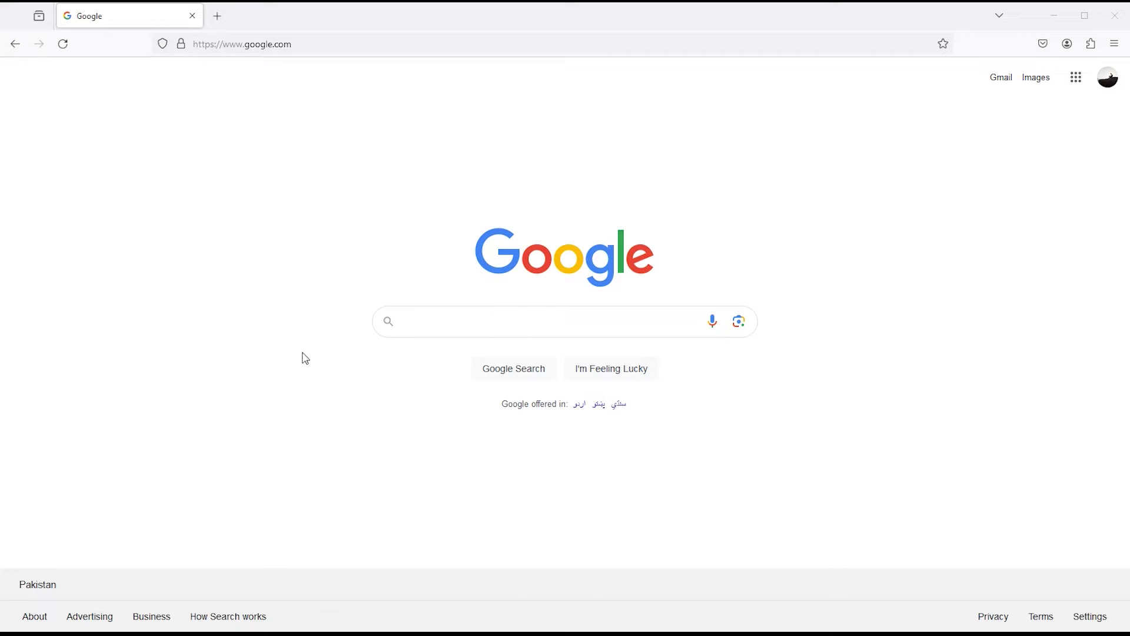
- Search Google for 'bing ai image creator' to reach the Image Creator page
{"action": "left_click", "coordinate": [451, 322]}
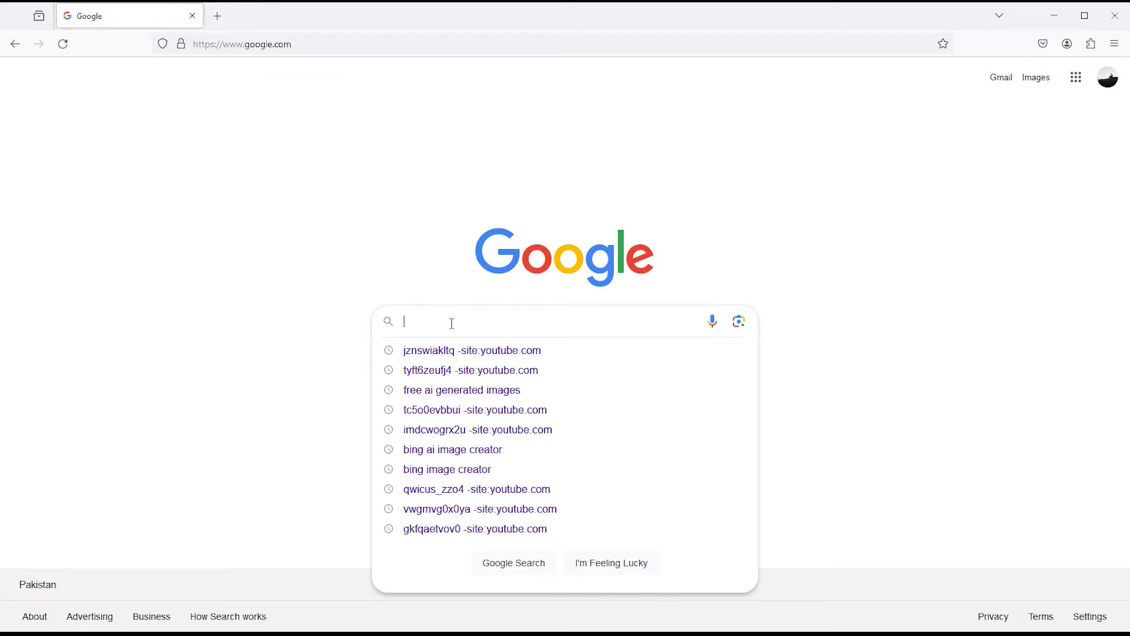
{"action": "type", "text": "bing ai i"}
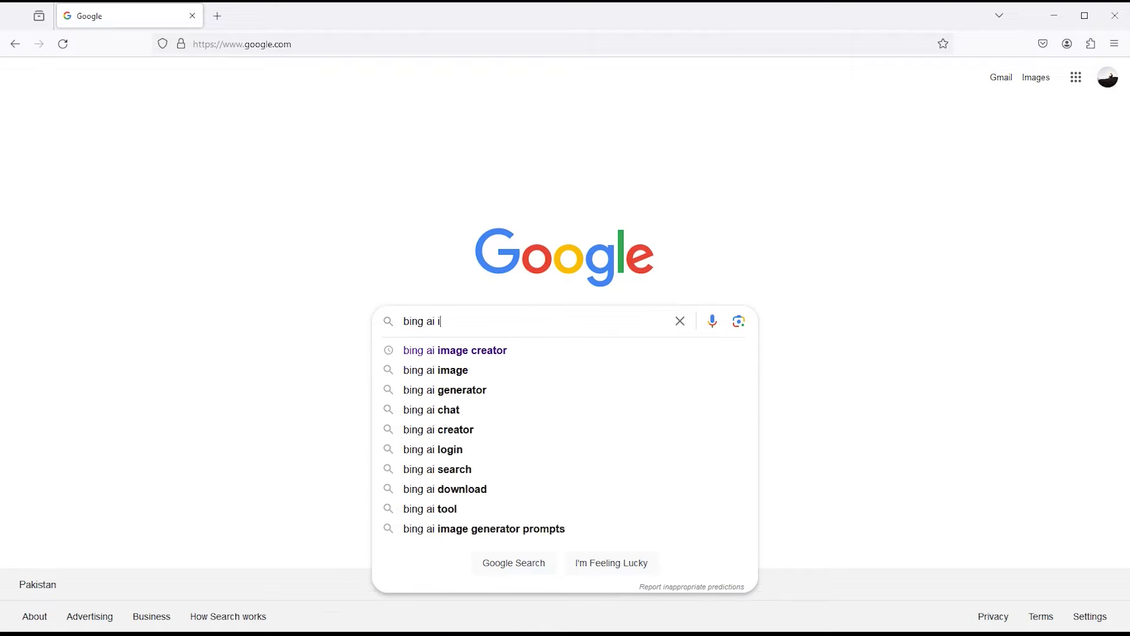
{"action": "type", "text": "mage creator"}
{"action": "key", "text": "Return"}
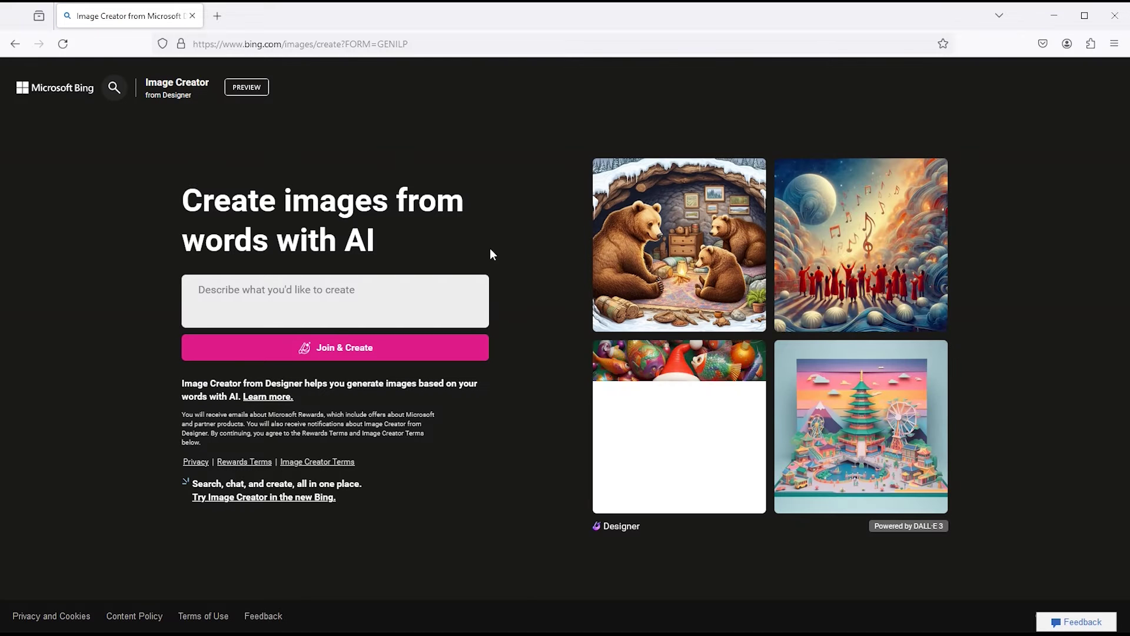
- Join Image Creator and dismiss the saved-password suggestion on the Microsoft sign-in page
{"action": "left_click", "coordinate": [321, 355]}
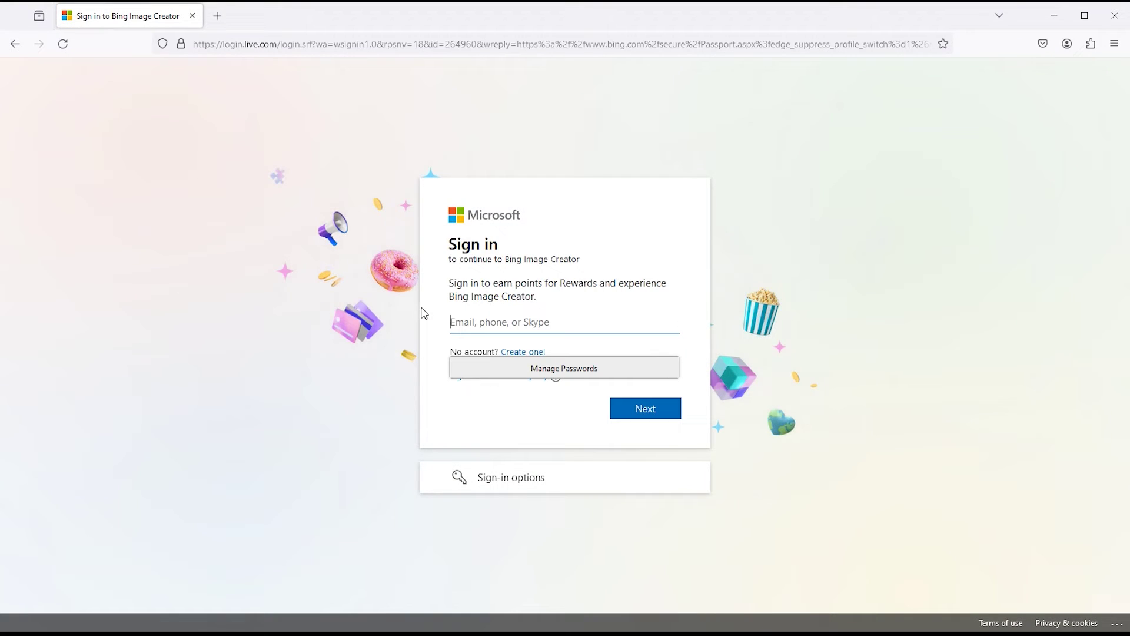
{"action": "left_click", "coordinate": [431, 422]}
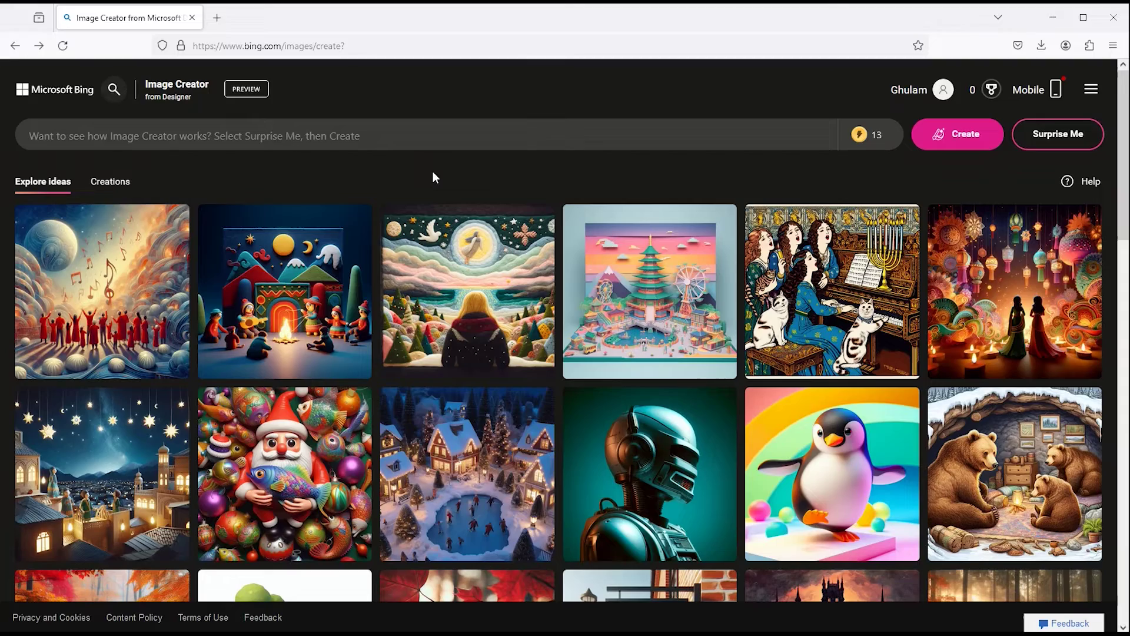
{"action": "scroll", "coordinate": [431, 323], "scroll_direction": "down", "scroll_amount": 2}
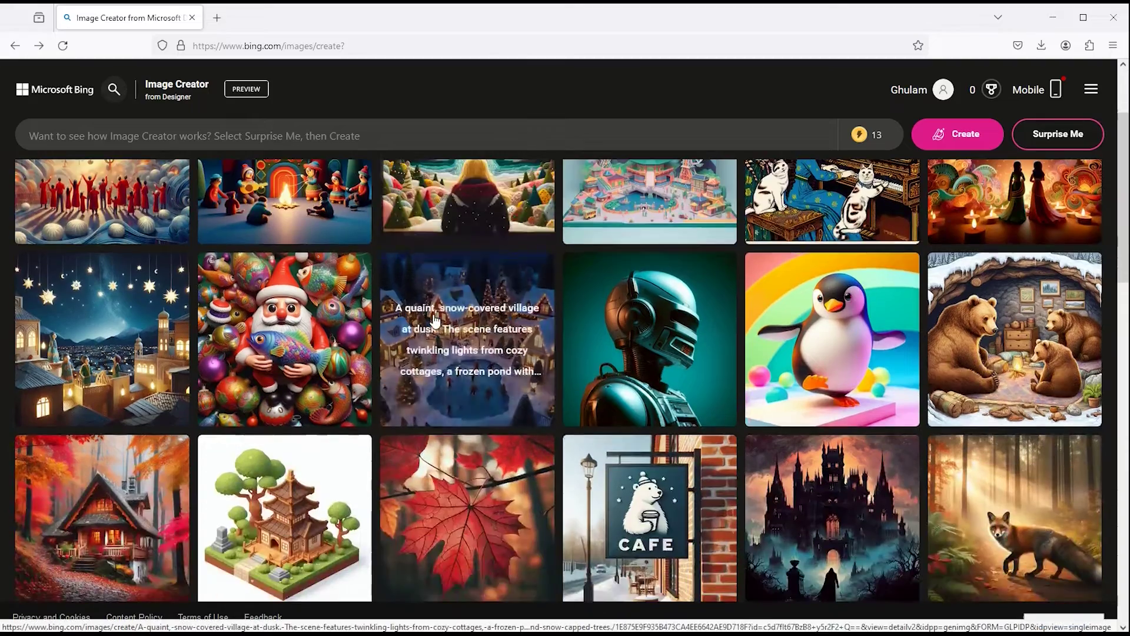
{"action": "scroll", "coordinate": [434, 321], "scroll_direction": "down", "scroll_amount": 2}
{"action": "scroll", "coordinate": [434, 321], "scroll_direction": "down", "scroll_amount": 2}
{"action": "scroll", "coordinate": [434, 322], "scroll_direction": "down", "scroll_amount": 2}
{"action": "scroll", "coordinate": [434, 321], "scroll_direction": "up", "scroll_amount": 3}
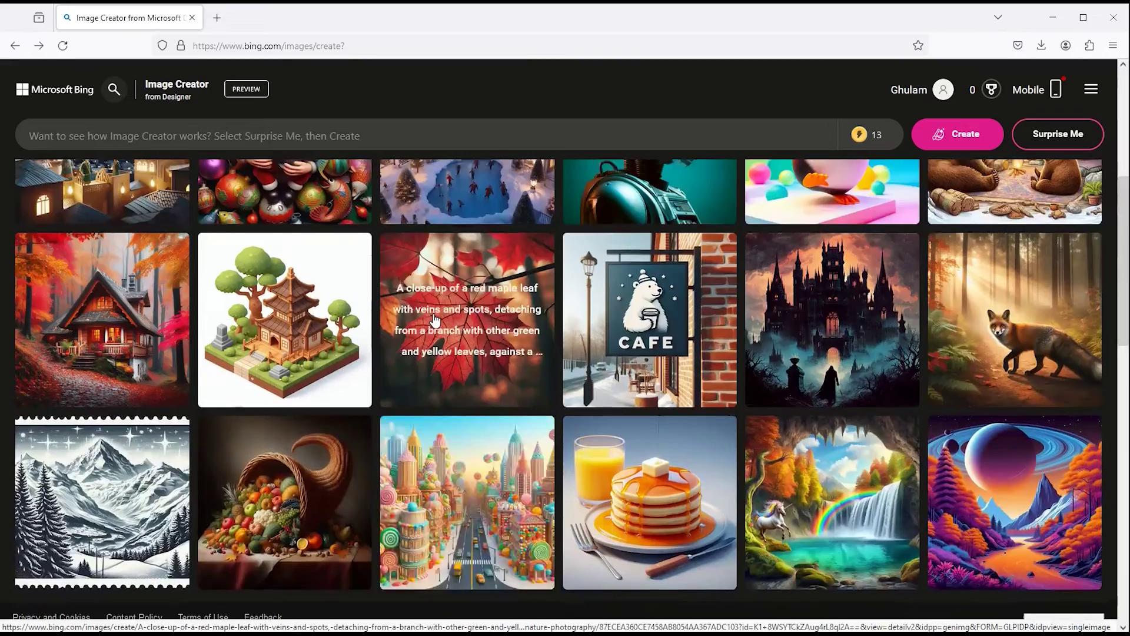
{"action": "scroll", "coordinate": [434, 319], "scroll_direction": "up", "scroll_amount": 3}
{"action": "scroll", "coordinate": [433, 322], "scroll_direction": "up", "scroll_amount": 1}
- Focus the empty prompt box, ready for an image description
{"action": "left_click", "coordinate": [206, 138]}
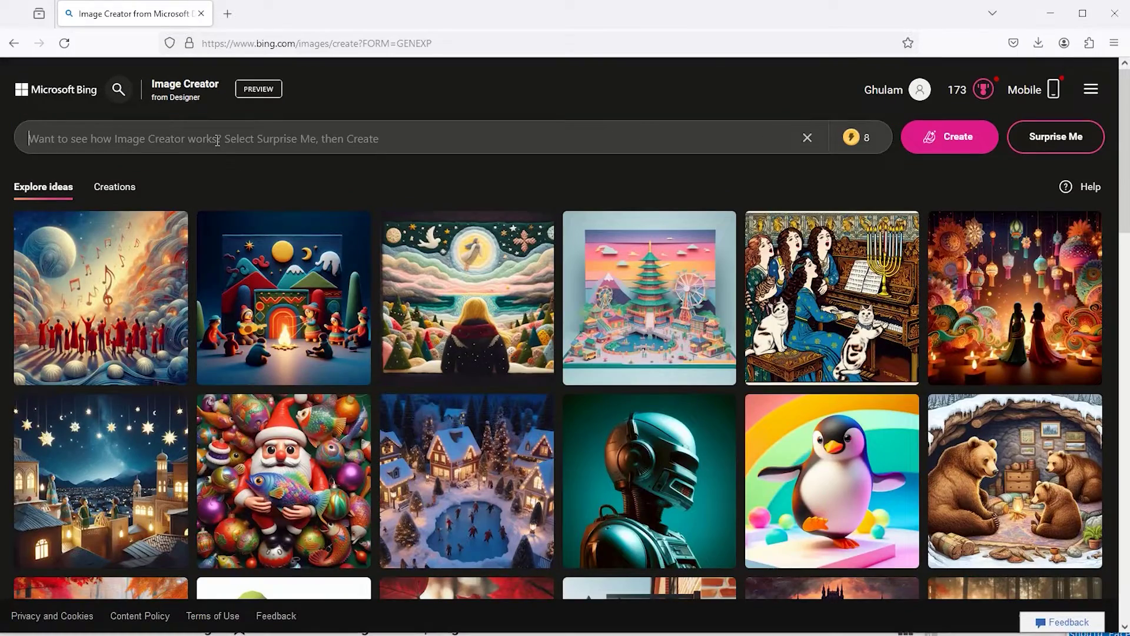
- Paste the prepared Facebook illustration prompt and generate four images from it
{"action": "key", "text": "ctrl+v"}
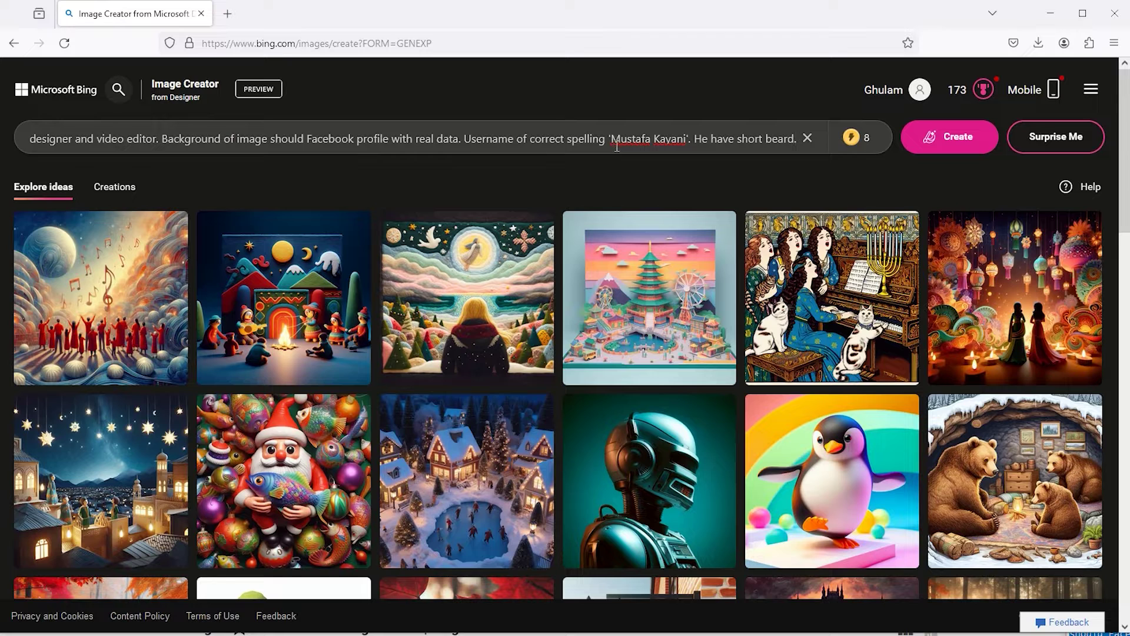
{"action": "left_click", "coordinate": [952, 149]}
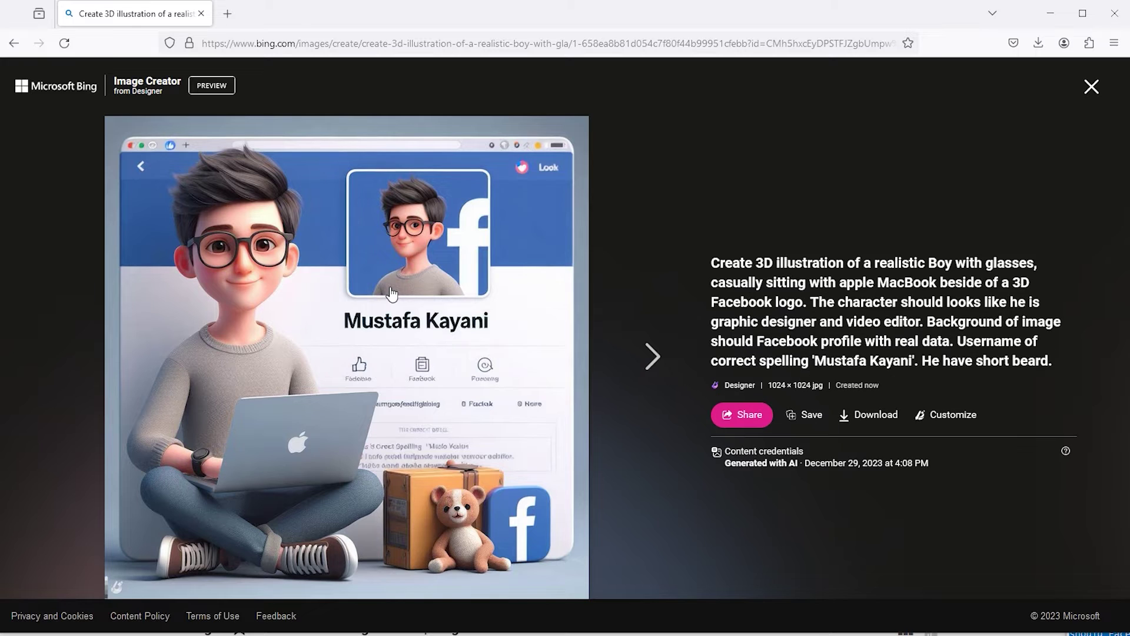
- Preview each Facebook-themed image in the viewer, then return to the four-image grid
{"action": "left_click", "coordinate": [645, 357]}
{"action": "left_click", "coordinate": [644, 355]}
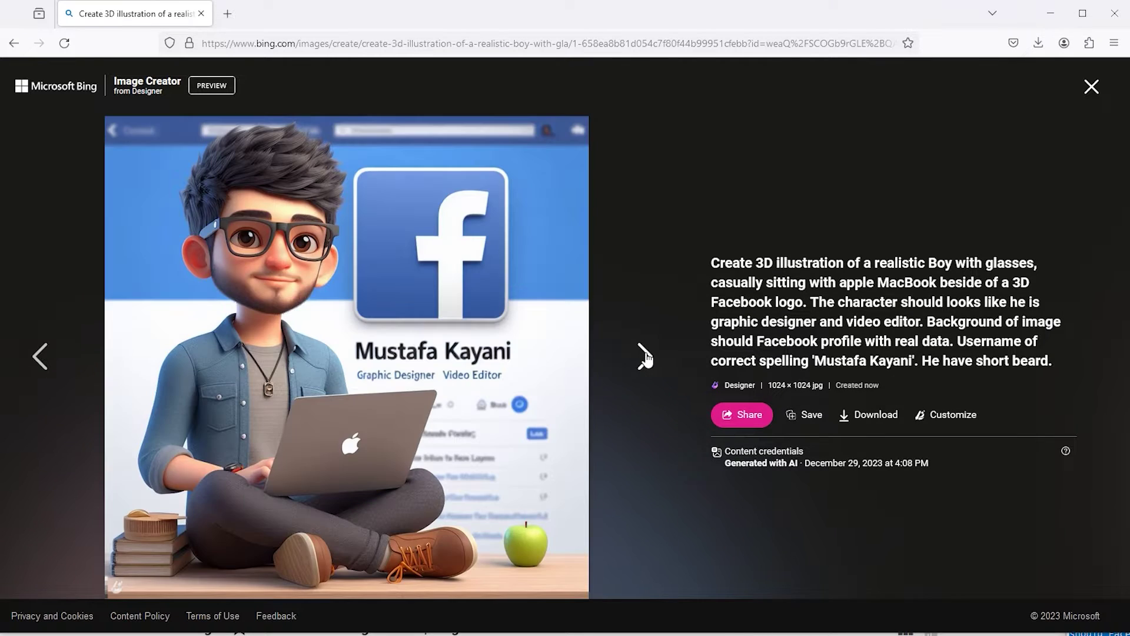
{"action": "left_click", "coordinate": [644, 357]}
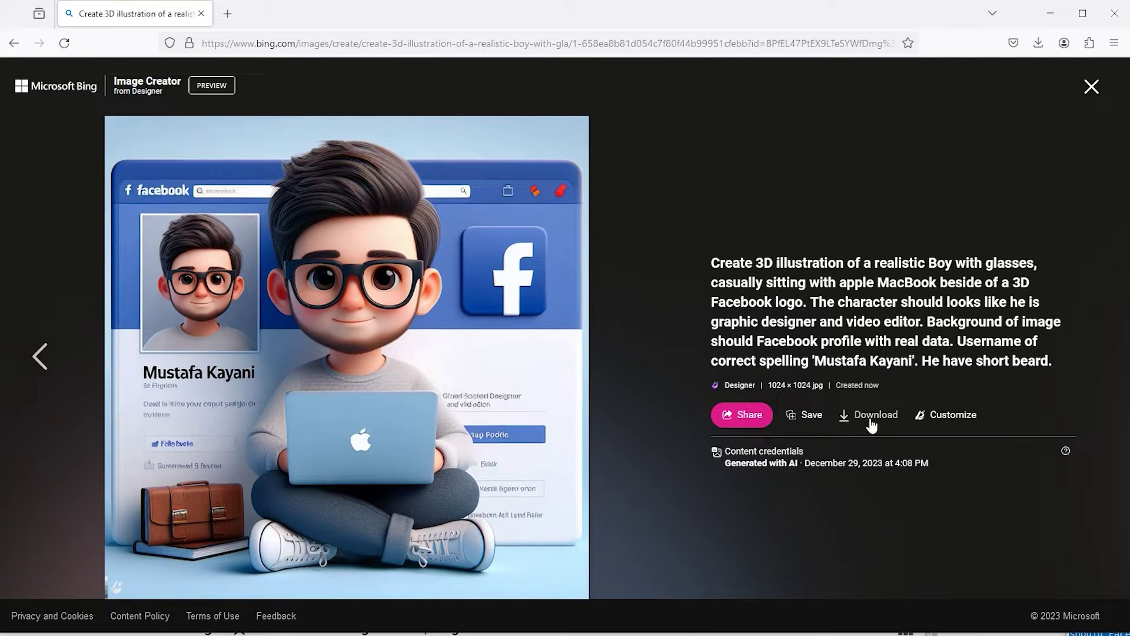
{"action": "key", "text": "alt+Left"}
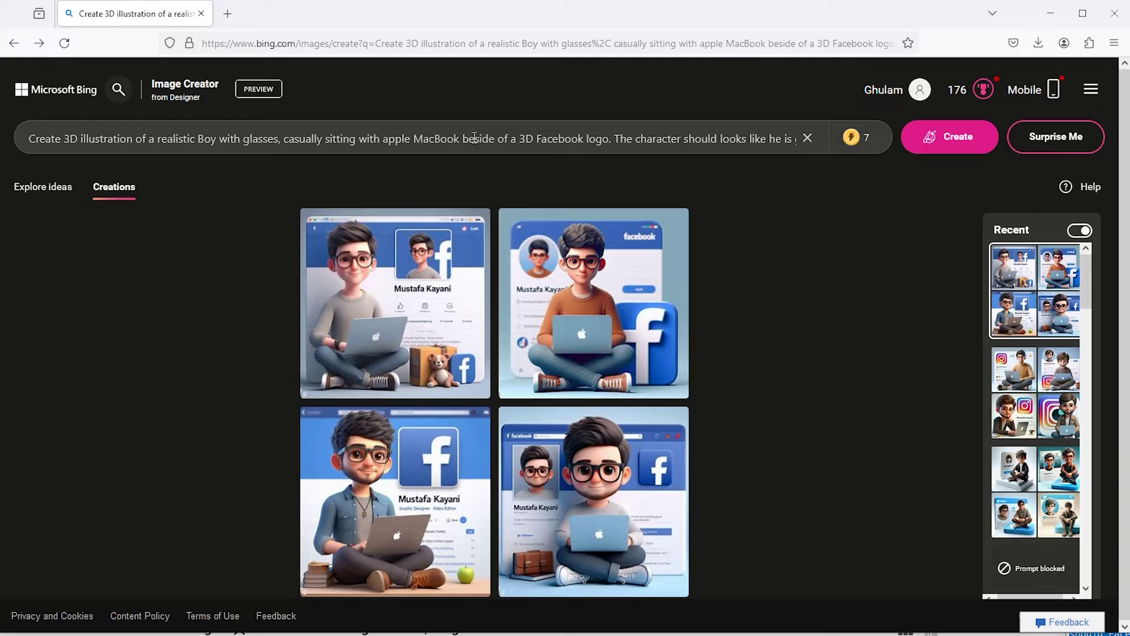
- Edit the prompt so the Facebook logo and profile become Youtube, finishing with the short beard sentence
{"action": "left_click_drag", "start_coordinate": [536, 139], "coordinate": [583, 134]}
{"action": "type", "text": "You"}
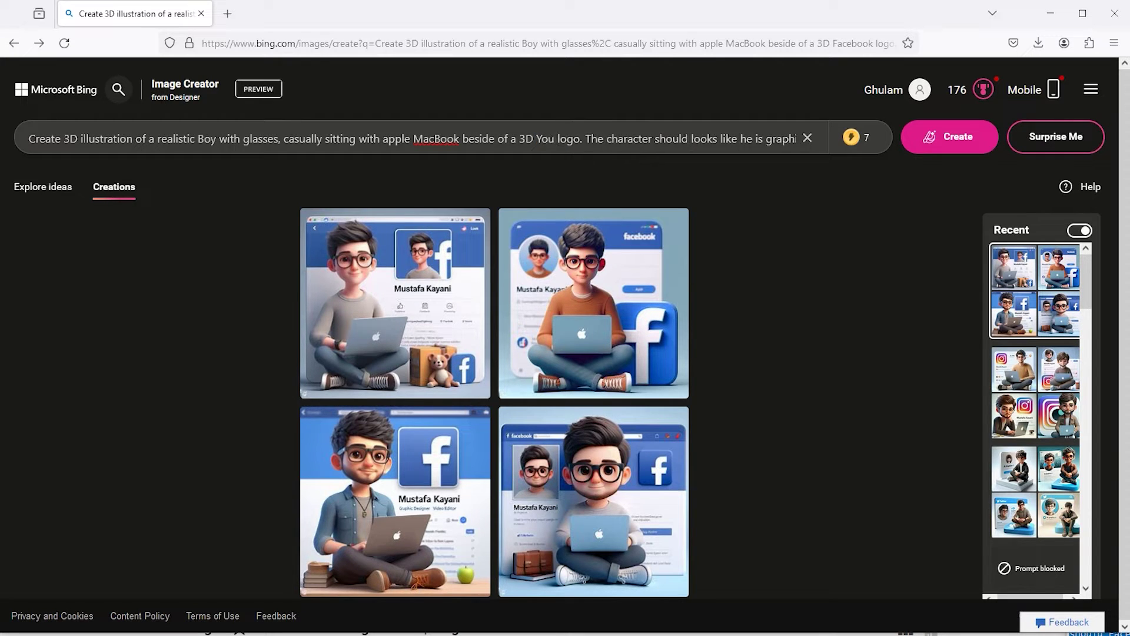
{"action": "type", "text": "tube"}
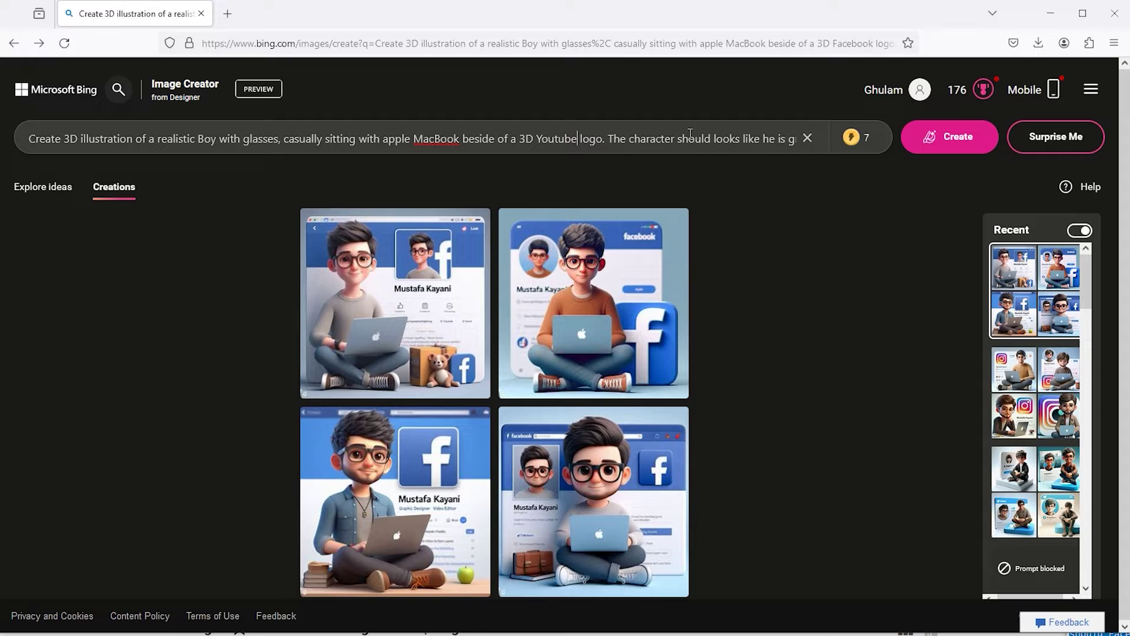
{"action": "key", "text": "Right"}
{"action": "key", "text": "Right"}
{"action": "key", "text": "Right"}
{"action": "key", "text": "Right"}
{"action": "key", "text": "Right"}
{"action": "key", "text": "Right"}
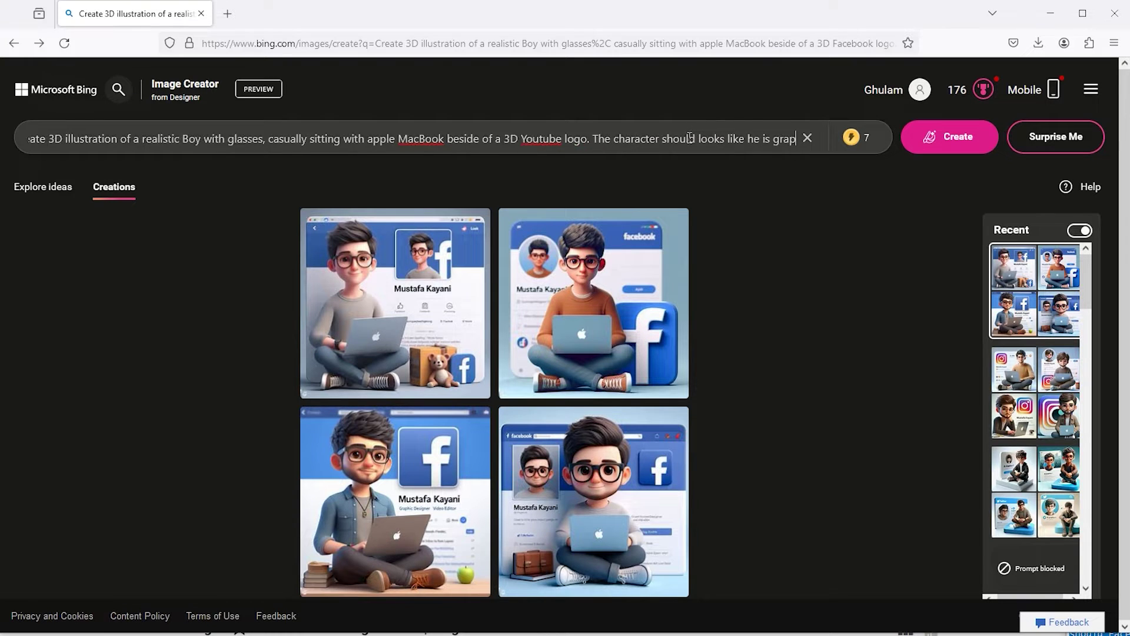
{"action": "key", "text": "Right"}
{"action": "key", "text": "Right"}
{"action": "key", "text": "Right"}
{"action": "key", "text": "Right"}
{"action": "key", "text": "Right"}
{"action": "key", "text": "Right"}
{"action": "type", "text": "Background of image should Fa"}
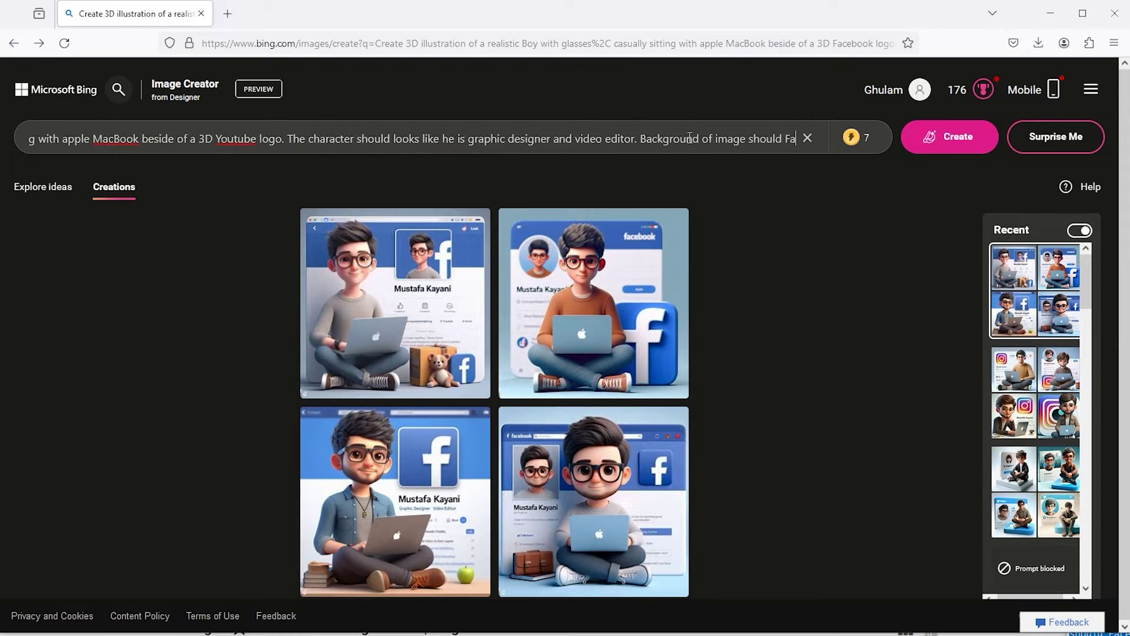
{"action": "type", "text": "cebook profile with real data. Username of correct spe"}
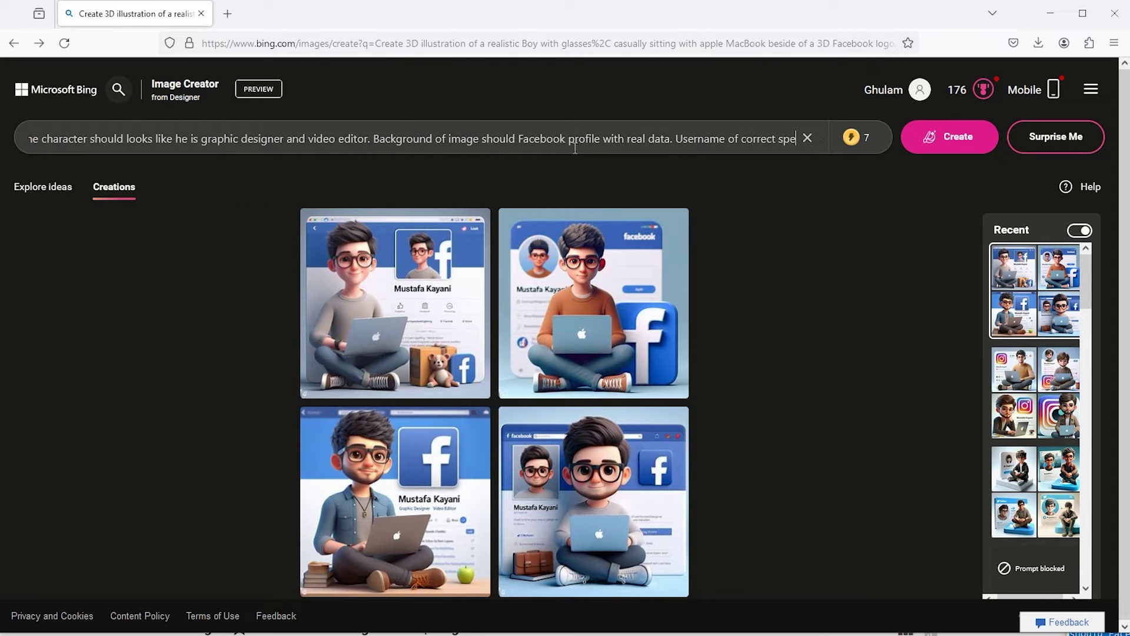
{"action": "left_click_drag", "start_coordinate": [519, 139], "coordinate": [603, 139]}
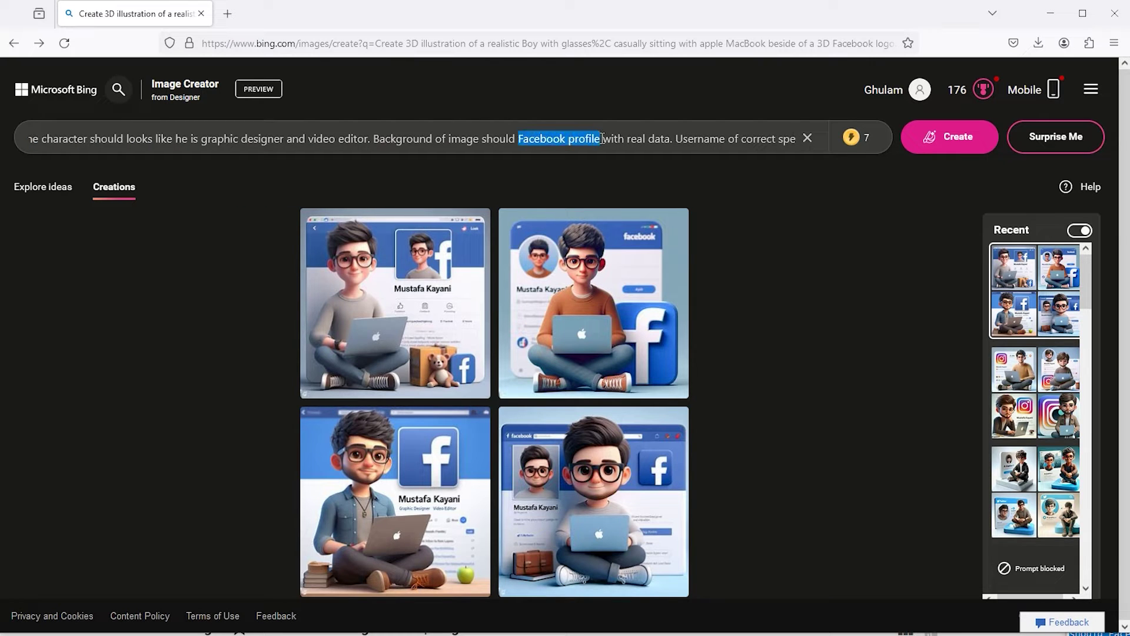
{"action": "type", "text": "Youtubee"}
{"action": "key", "text": "BackSpace"}
{"action": "type", "text": "channel"}
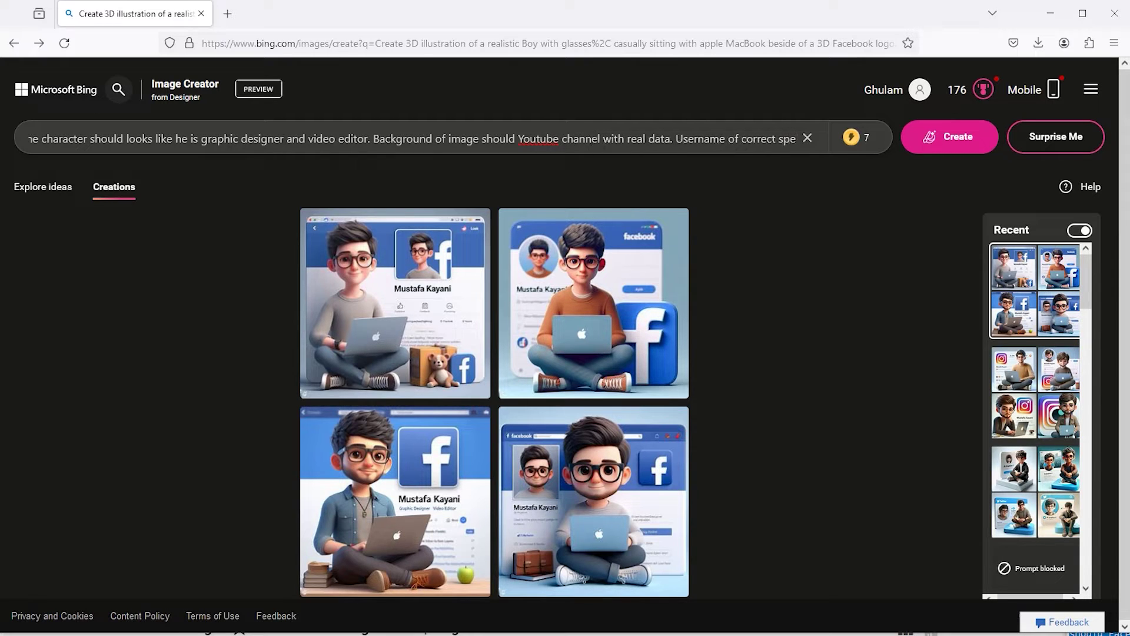
{"action": "left_click", "coordinate": [743, 158]}
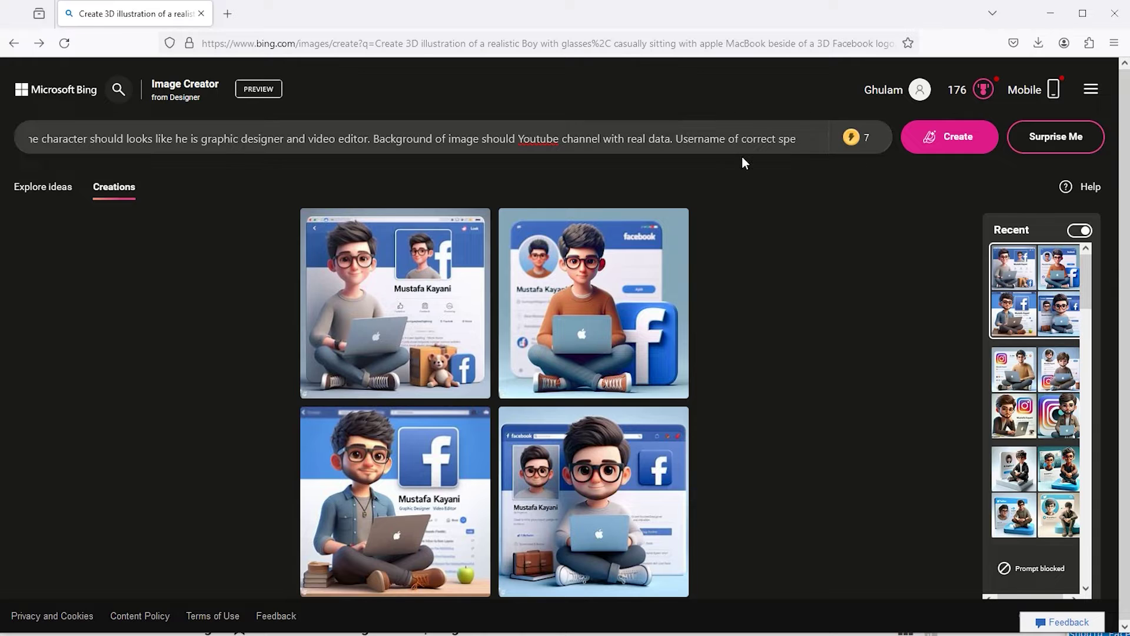
{"action": "type", "text": "lling 'Mustafa Kayani'"}
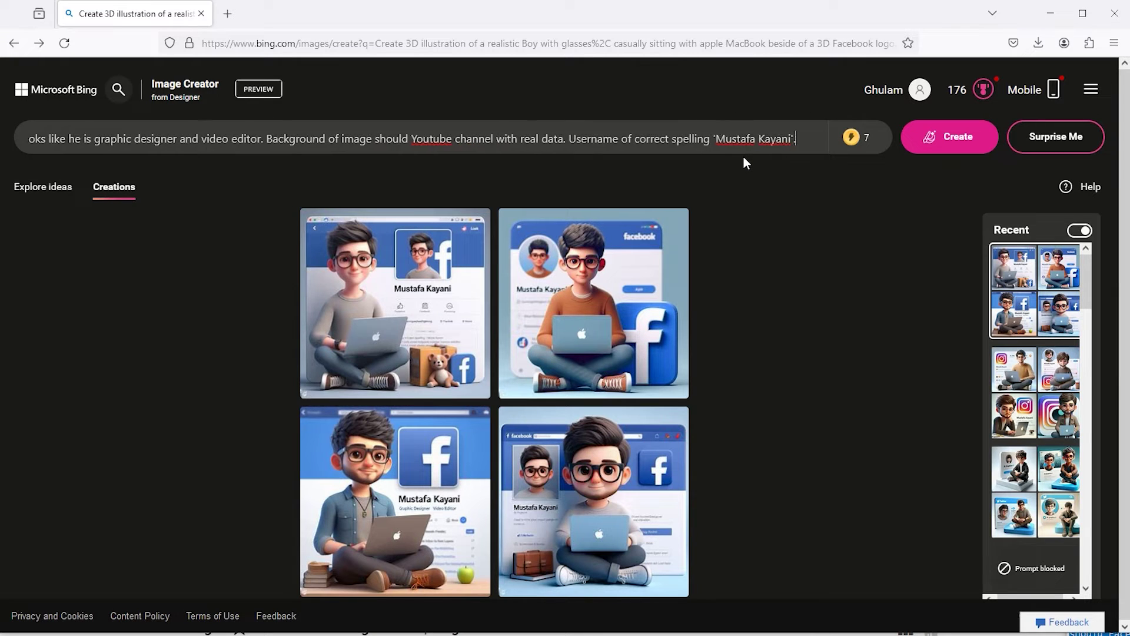
{"action": "type", "text": ". He have short beard."}
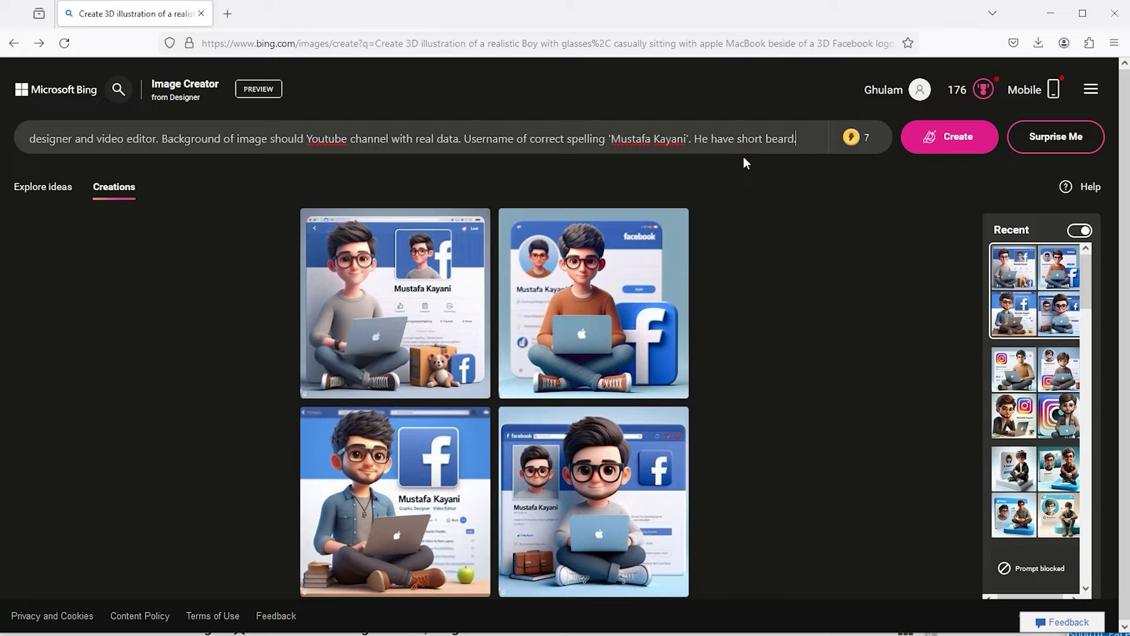
- Replace the name 'Mustafa Kayani' with 'Learn Creative' and generate the YouTube-themed images
{"action": "left_click", "coordinate": [686, 151]}
{"action": "left_click_drag", "start_coordinate": [610, 140], "coordinate": [687, 142]}
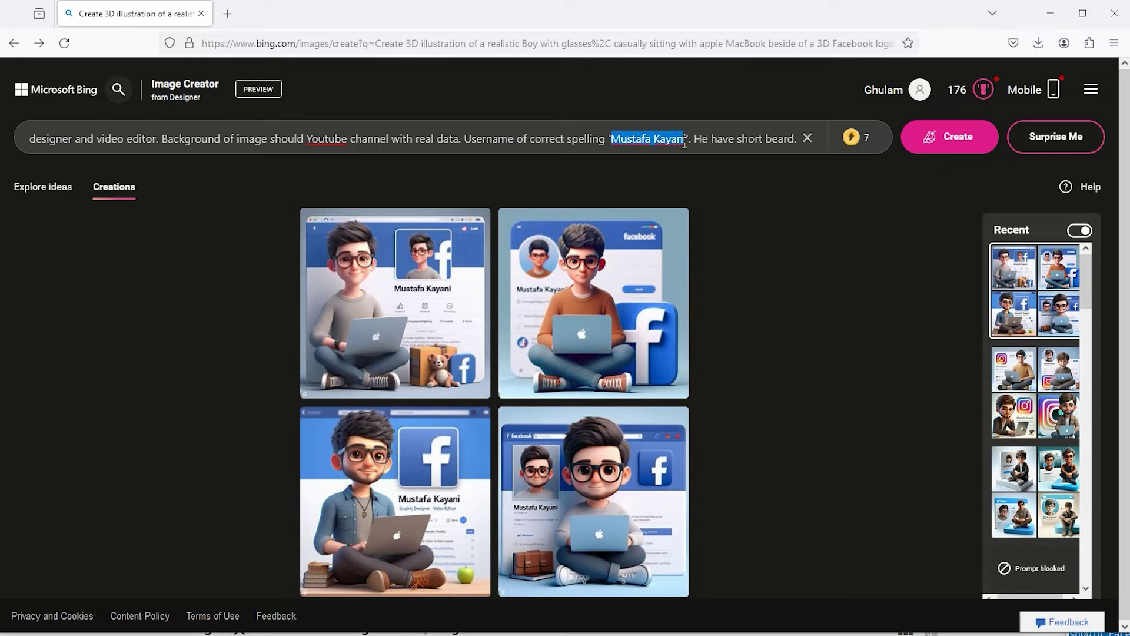
{"action": "type", "text": "Lea"}
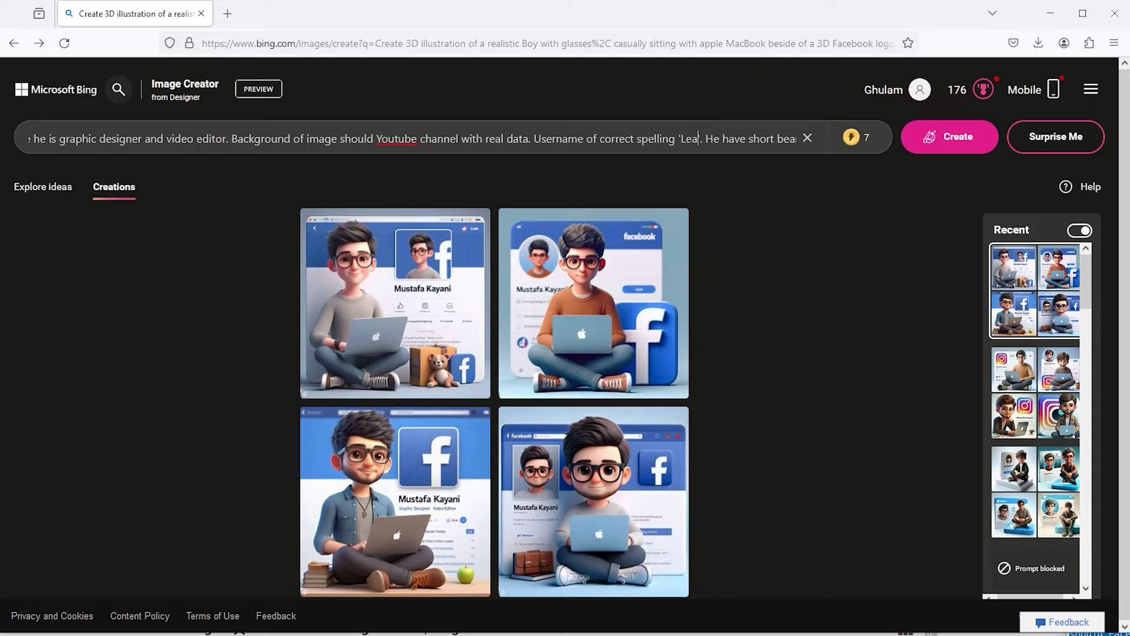
{"action": "type", "text": "rn C"}
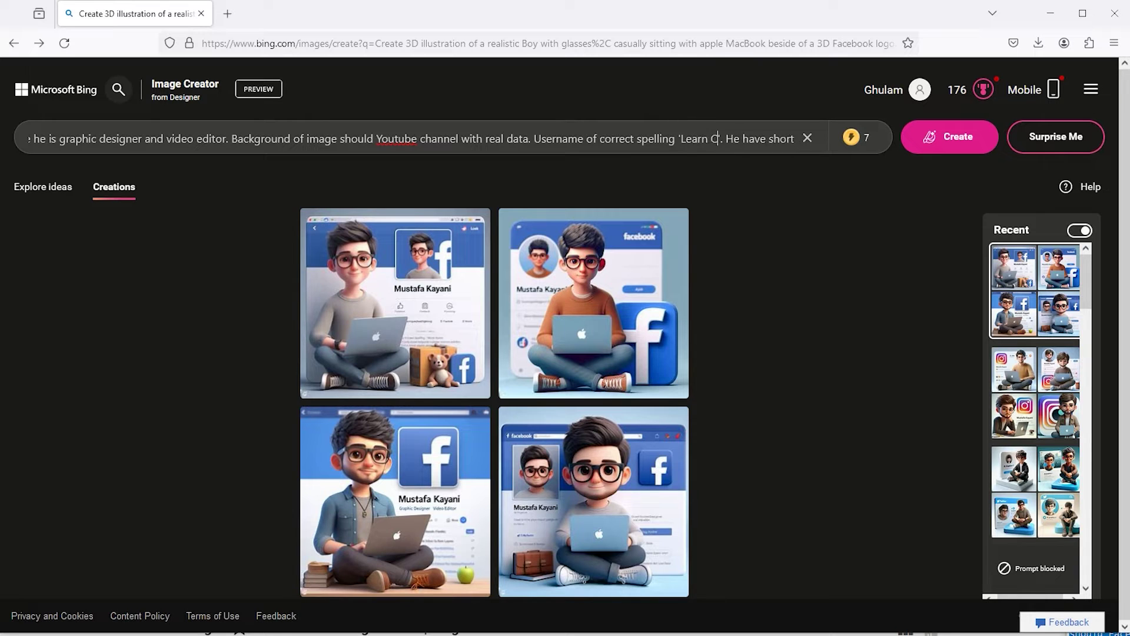
{"action": "type", "text": "reativ"}
{"action": "type", "text": "e"}
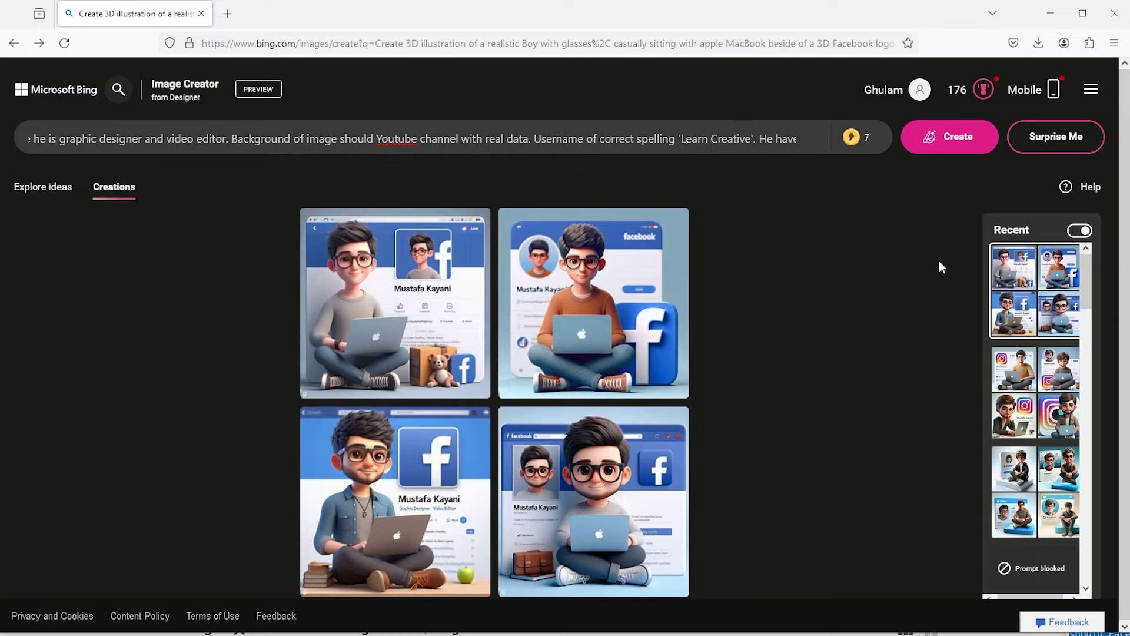
{"action": "left_click", "coordinate": [949, 138]}
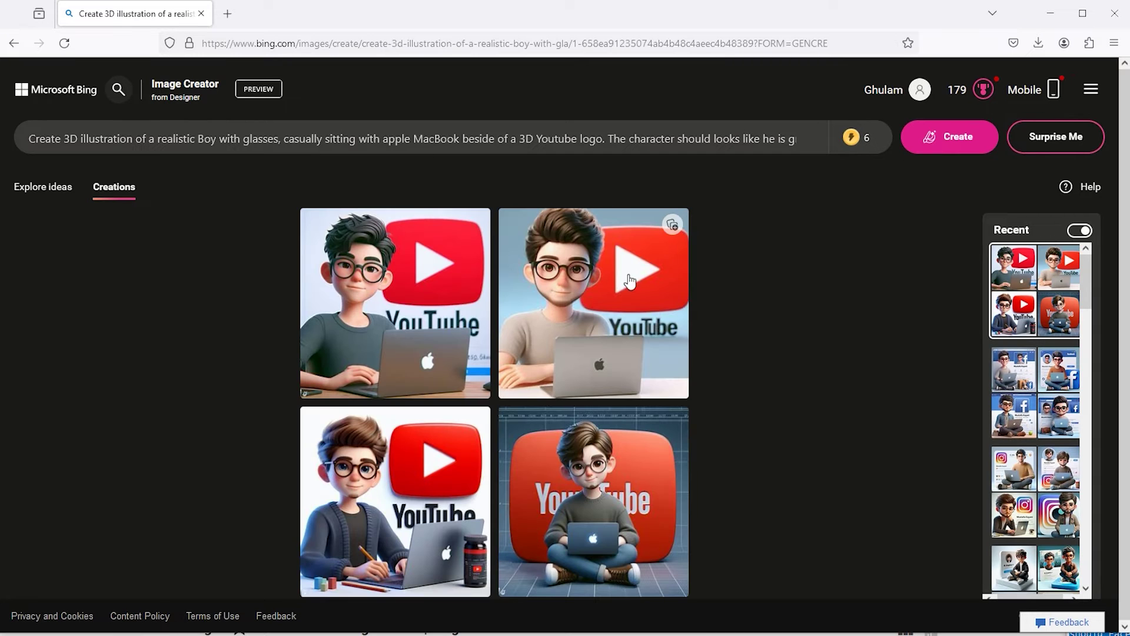
- View all four YouTube illustrations full size one after another
{"action": "left_click", "coordinate": [444, 326]}
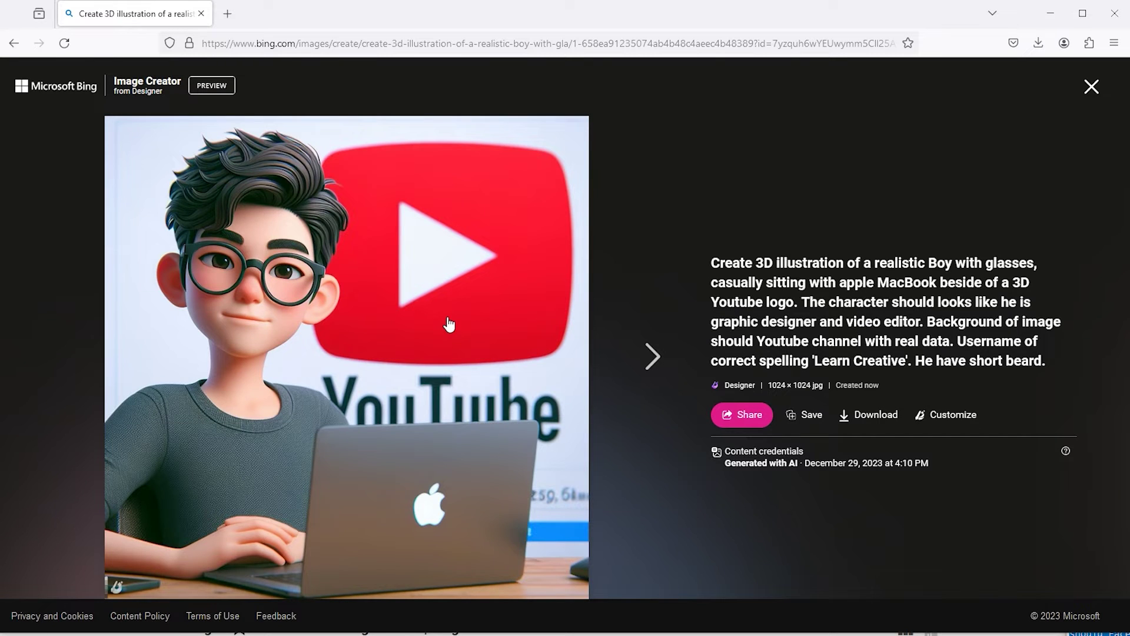
{"action": "left_click", "coordinate": [650, 358]}
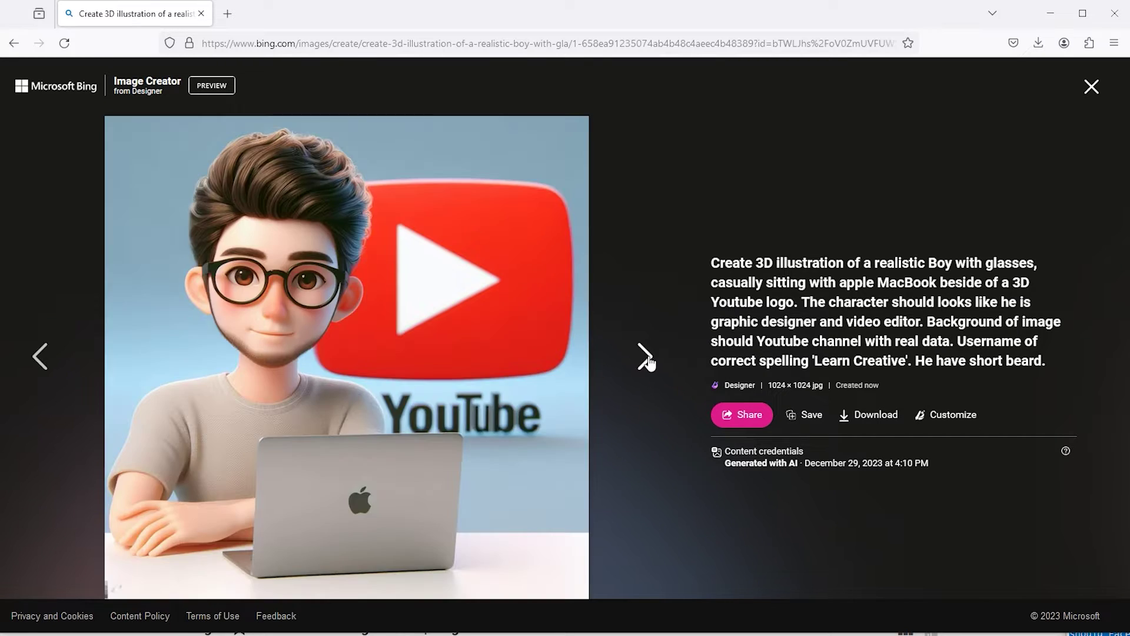
{"action": "left_click", "coordinate": [649, 358]}
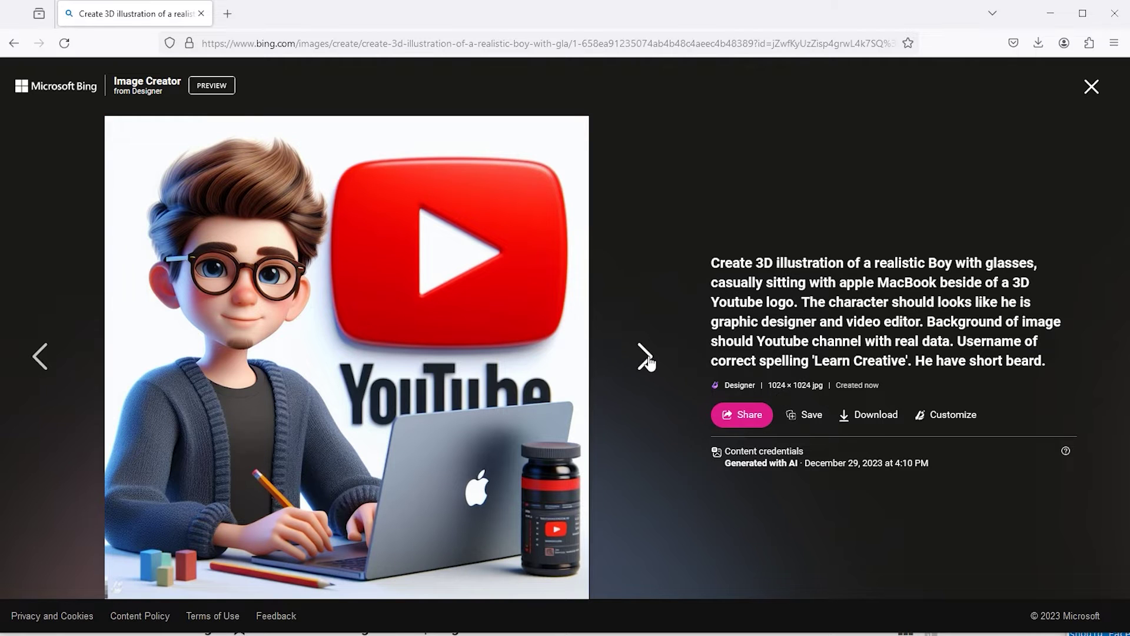
{"action": "left_click", "coordinate": [648, 358]}
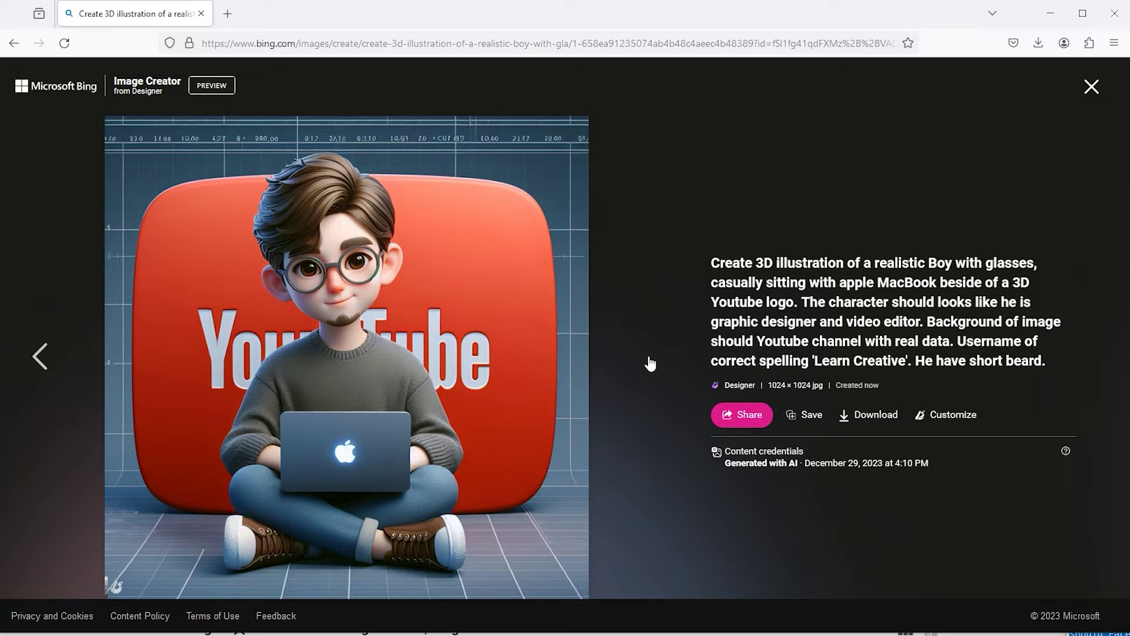
- Rewrite the prompt with a 3D Watsapp logo and watsapp profile background, then generate new images
{"action": "key", "text": "Escape"}
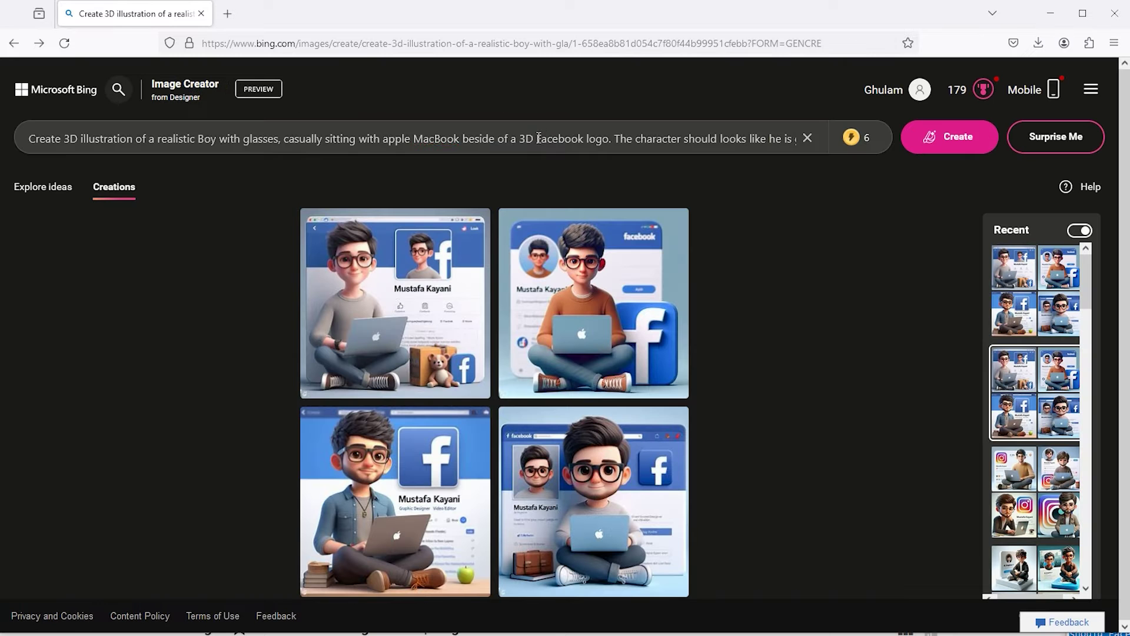
{"action": "left_click_drag", "start_coordinate": [535, 138], "coordinate": [587, 138]}
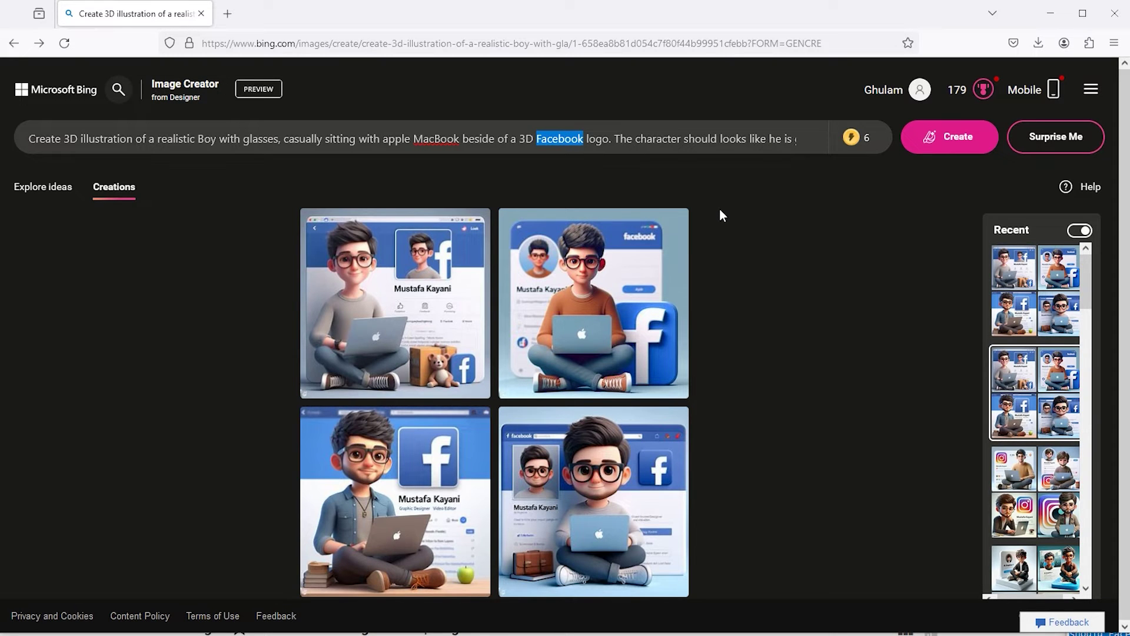
{"action": "type", "text": "W"}
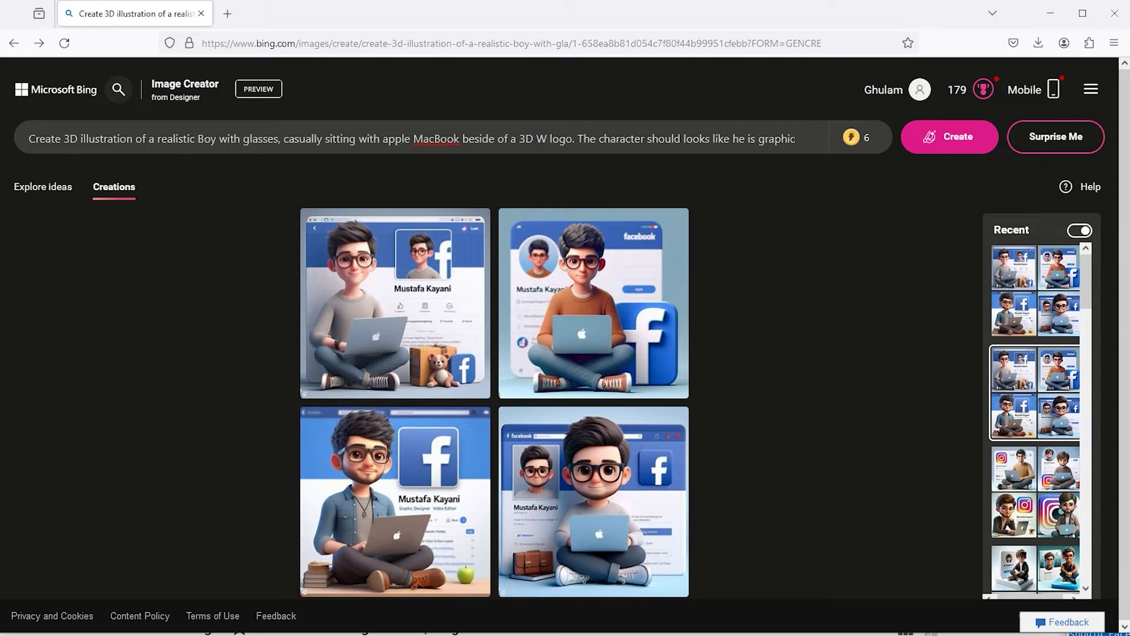
{"action": "type", "text": "atsapp"}
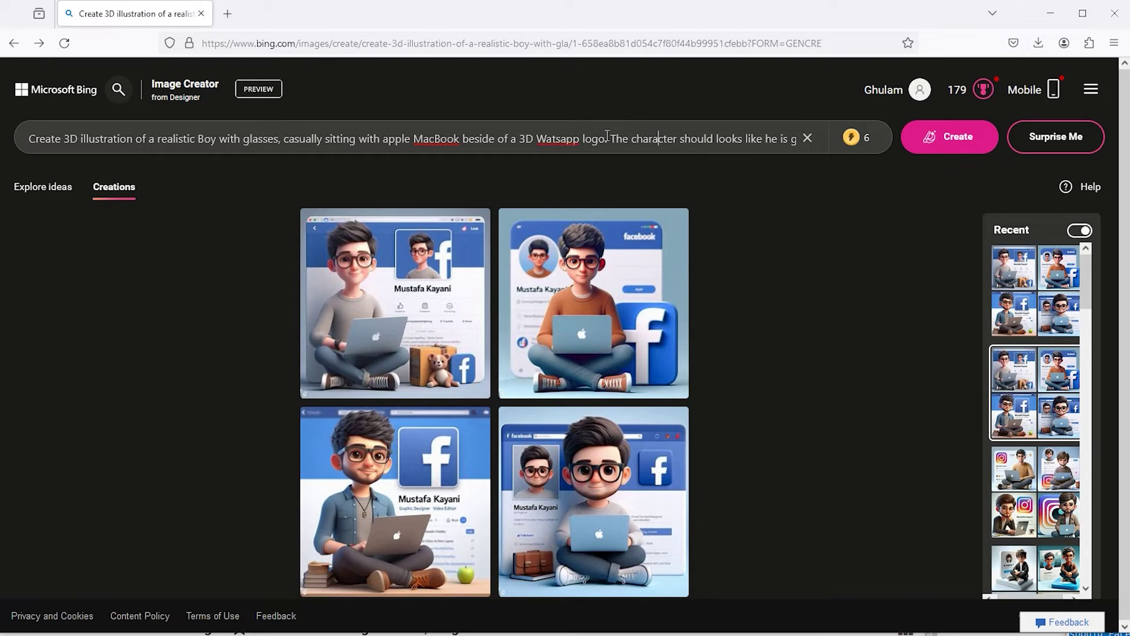
{"action": "left_click", "coordinate": [743, 139]}
{"action": "key", "text": "Right"}
{"action": "key", "text": "Right"}
{"action": "key", "text": "Right"}
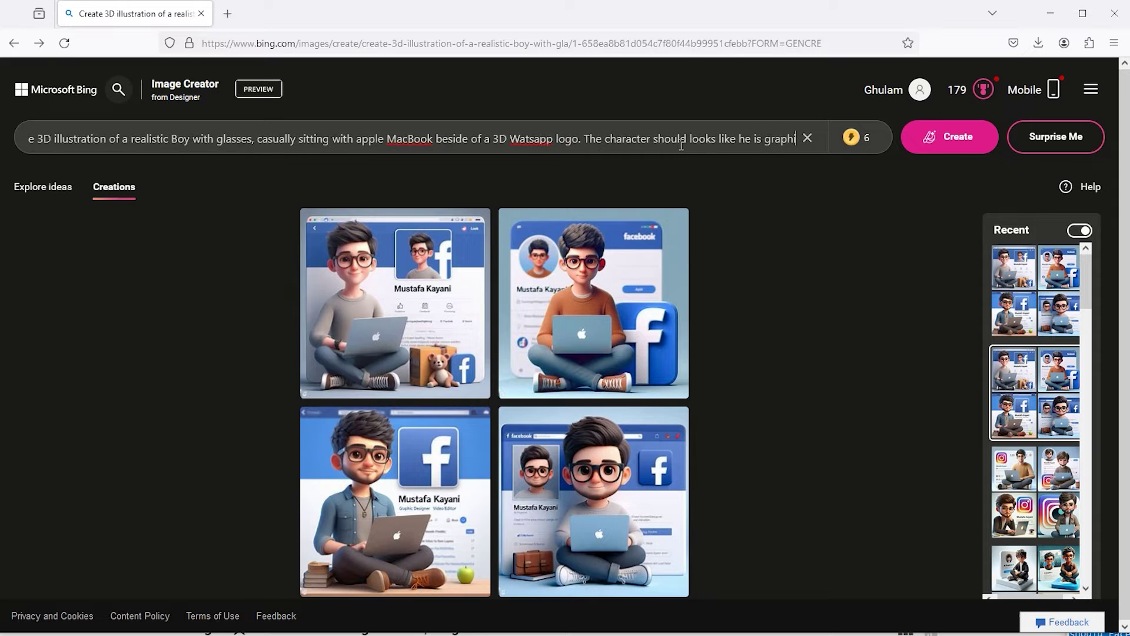
{"action": "key", "text": "Right"}
{"action": "key", "text": "Right"}
{"action": "key", "text": "Right"}
{"action": "key", "text": "Right"}
{"action": "key", "text": "Right"}
{"action": "key", "text": "Right"}
{"action": "key", "text": "Right"}
{"action": "key", "text": "Right"}
{"action": "key", "text": "Right"}
{"action": "key", "text": "Right"}
{"action": "key", "text": "Right"}
{"action": "key", "text": "Right"}
{"action": "key", "text": "Right"}
{"action": "key", "text": "Right"}
{"action": "key", "text": "Right"}
{"action": "key", "text": "Right"}
{"action": "key", "text": "Right"}
{"action": "key", "text": "Right"}
{"action": "key", "text": "Right"}
{"action": "key", "text": "Right"}
{"action": "key", "text": "Right"}
{"action": "left_click_drag", "start_coordinate": [659, 139], "coordinate": [609, 139]}
{"action": "type", "text": "w"}
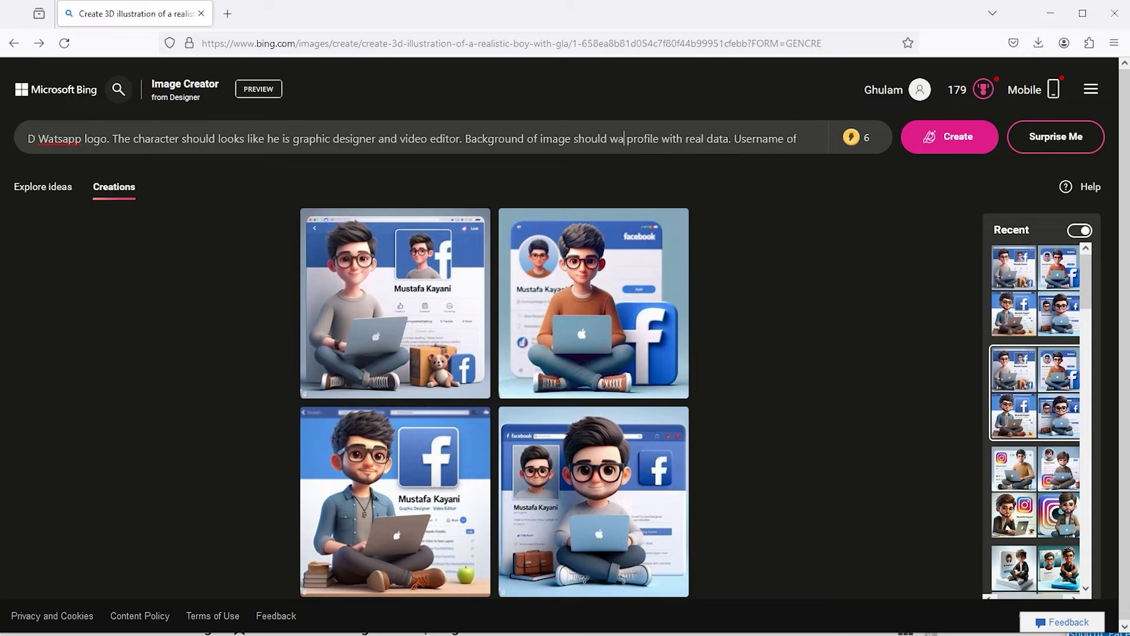
{"action": "type", "text": "atsapp"}
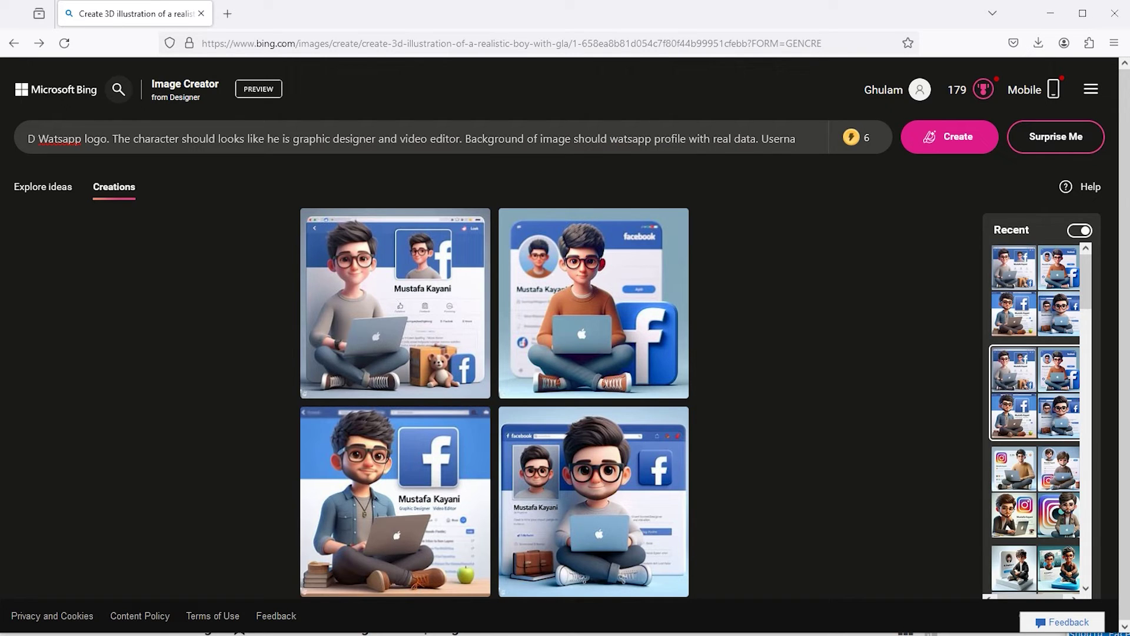
{"action": "left_click", "coordinate": [933, 140]}
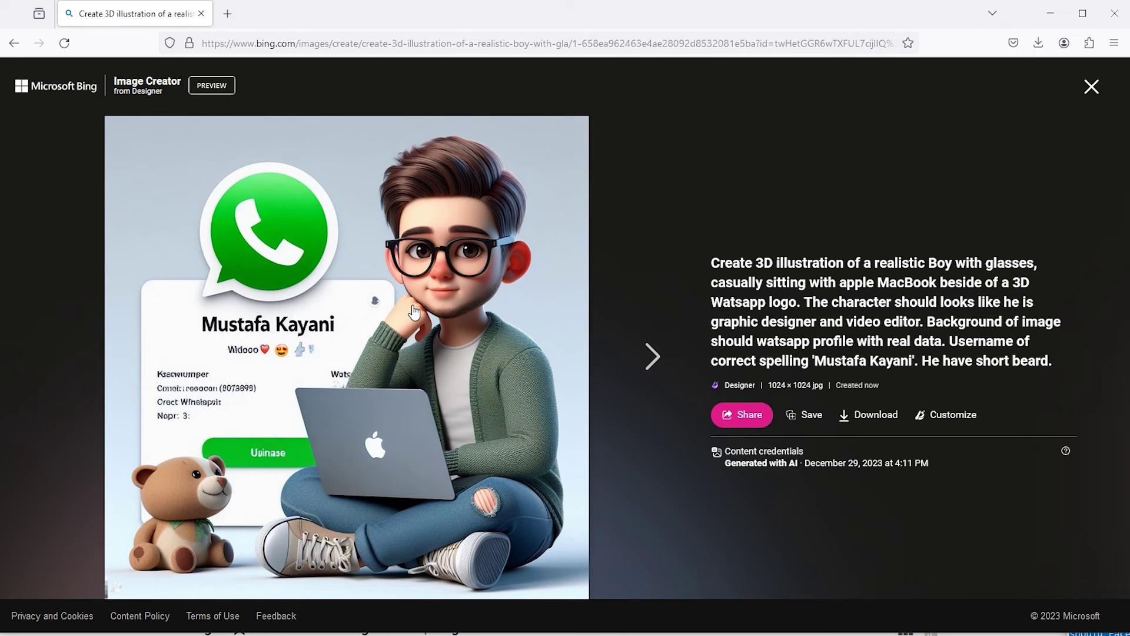
- Step through the WhatsApp results in the full-size viewer up to the third image
{"action": "key", "text": "Right"}
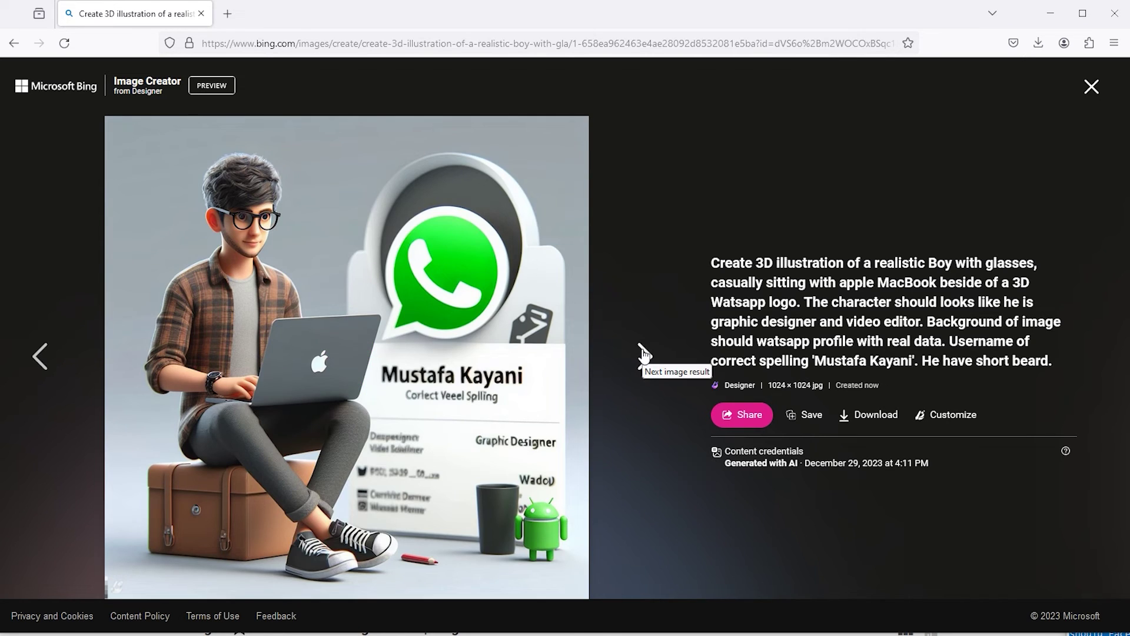
{"action": "left_click", "coordinate": [642, 353]}
{"action": "left_click", "coordinate": [642, 354]}
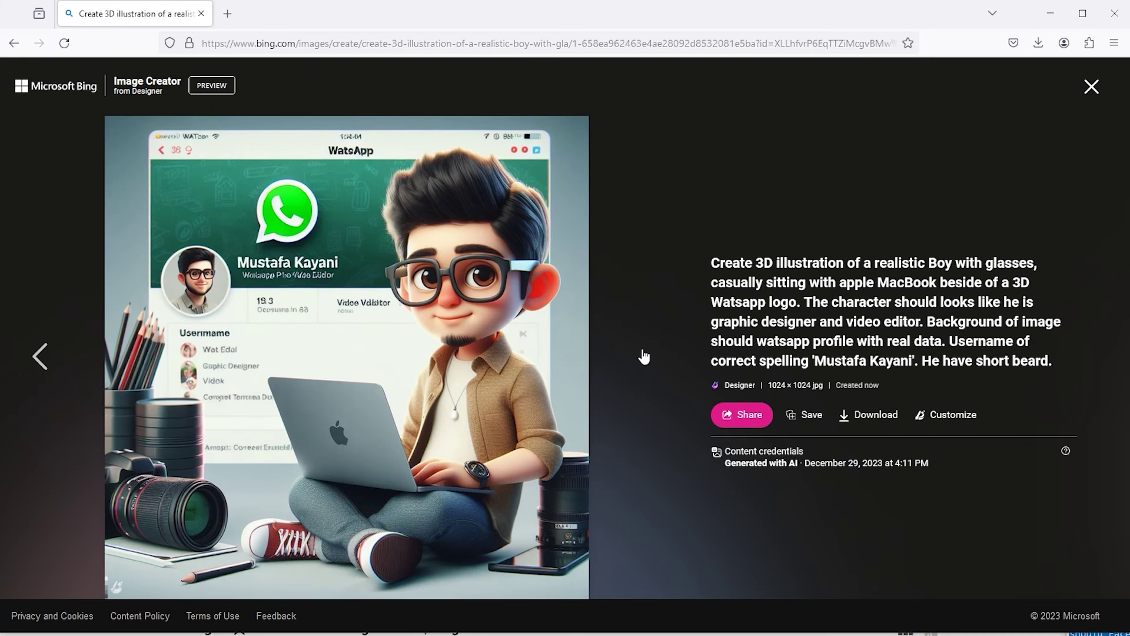